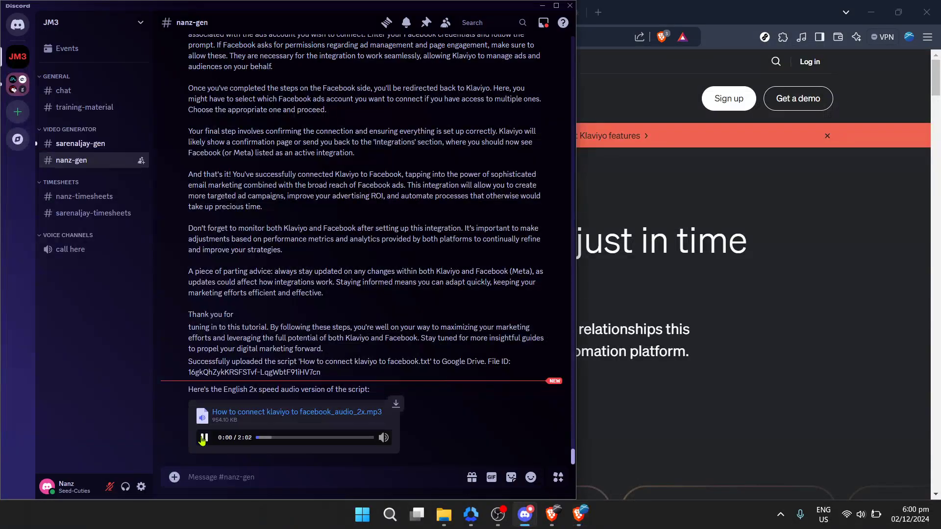
{"action": "key", "text": "alt+Tab"}
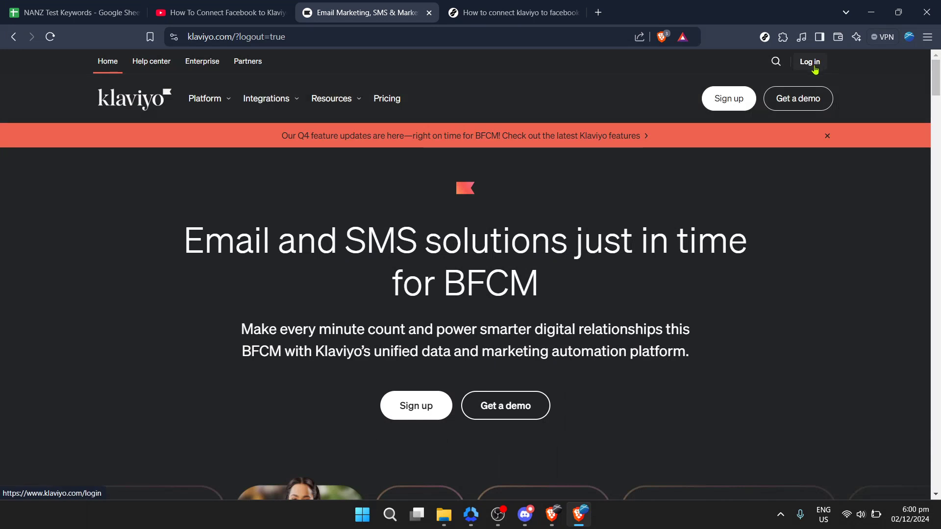
- Log in to Klaviyo with the saved account credentials after passing the reCAPTCHA check
{"action": "left_click", "coordinate": [812, 63]}
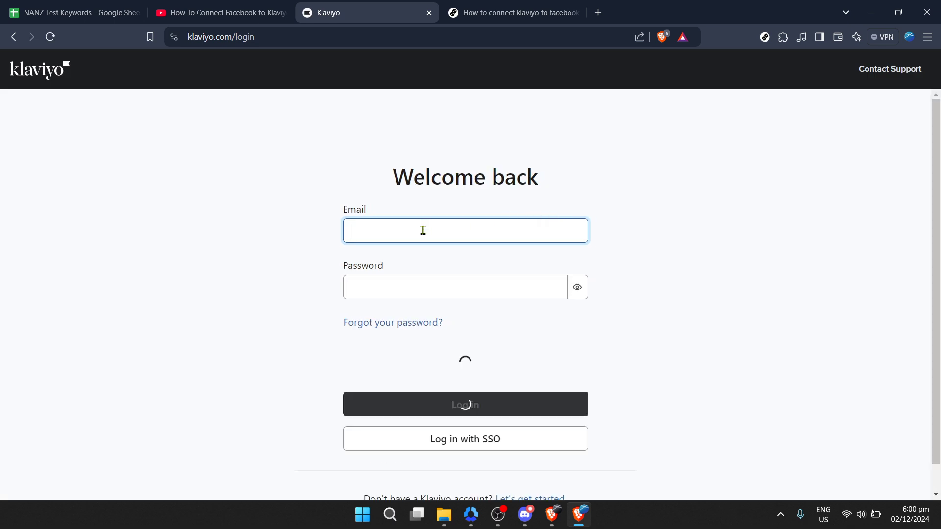
{"action": "left_click", "coordinate": [423, 230]}
{"action": "left_click", "coordinate": [464, 265]}
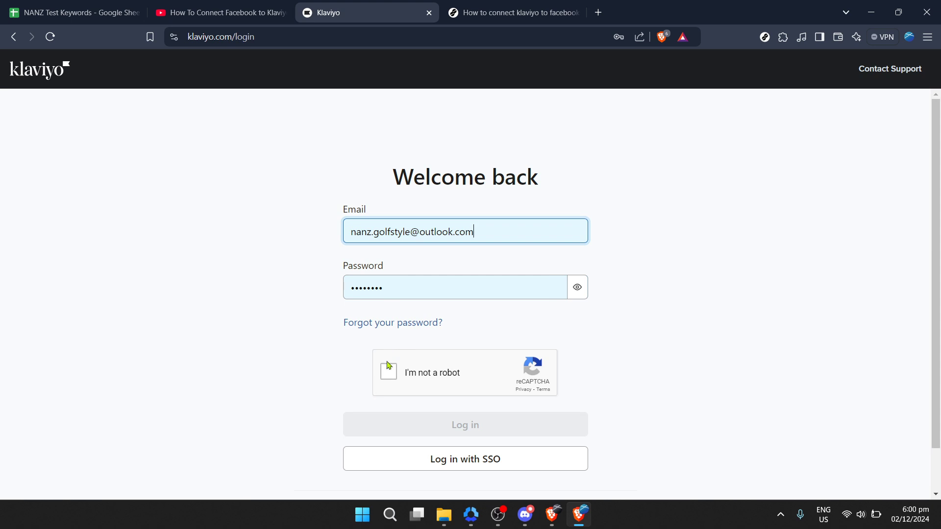
{"action": "left_click", "coordinate": [389, 365]}
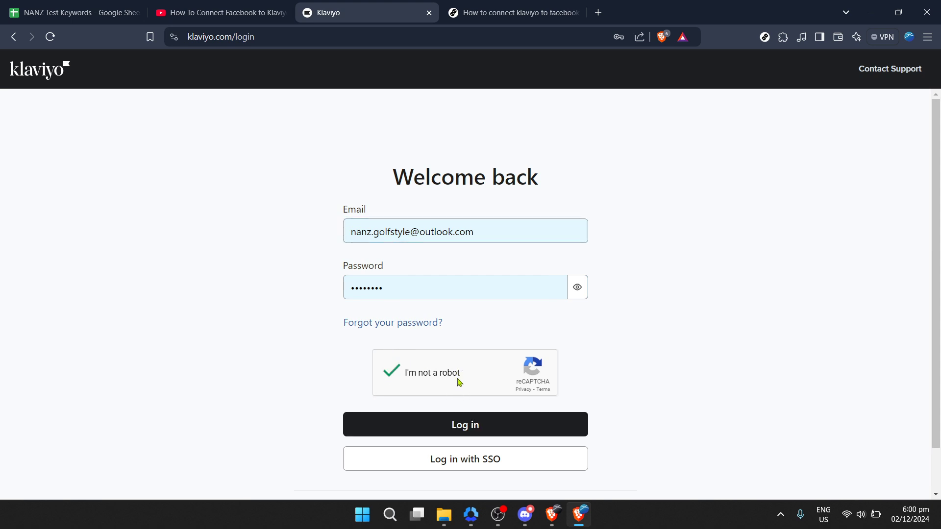
{"action": "left_click", "coordinate": [434, 422]}
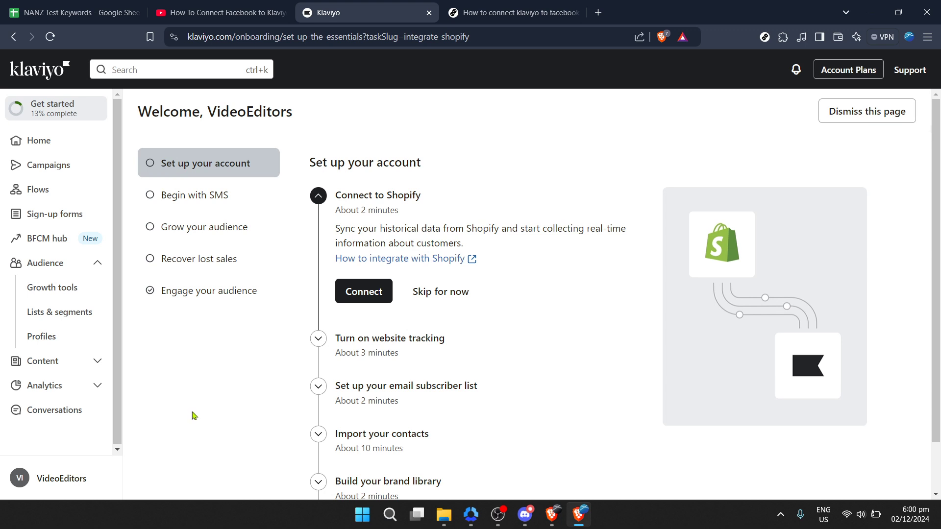
- Open the Integrations Directory from the account menu's Integrations page via Add integrations
{"action": "left_click", "coordinate": [62, 482]}
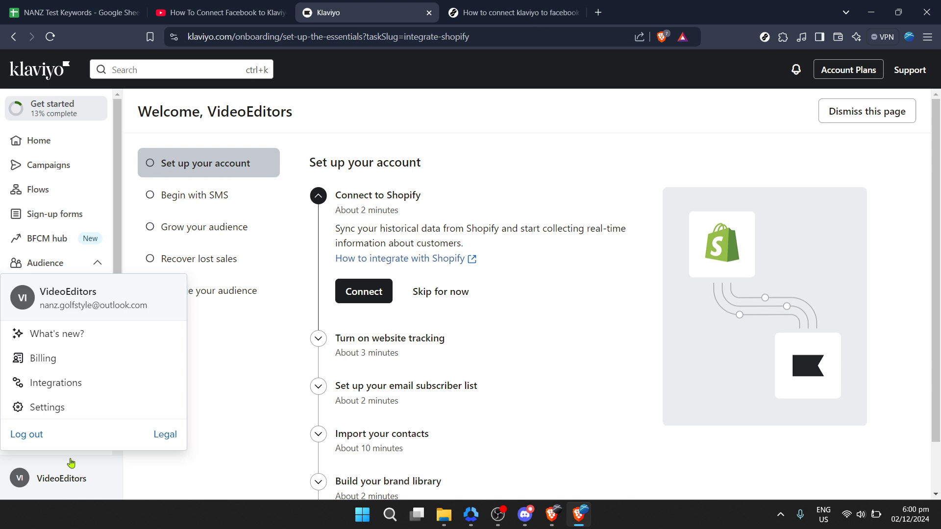
{"action": "left_click", "coordinate": [84, 388]}
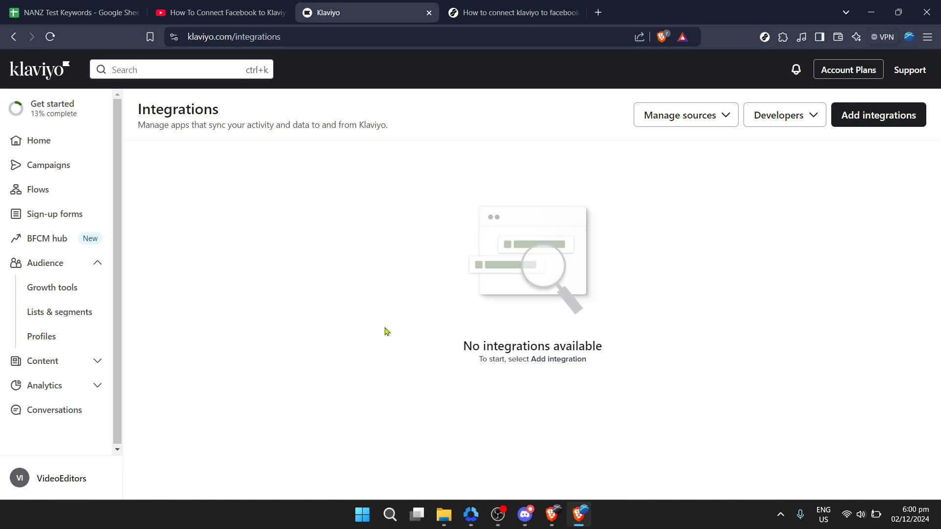
{"action": "left_click", "coordinate": [873, 118]}
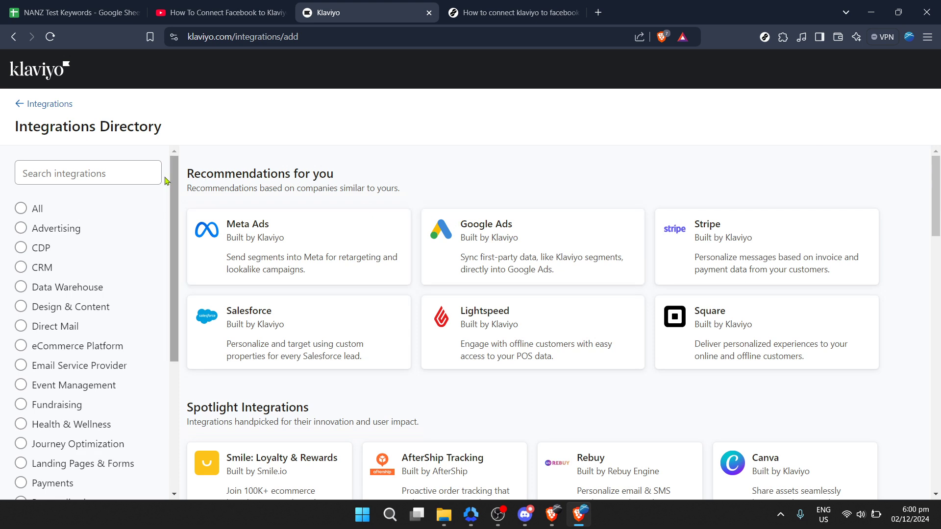
- Search the directory for 'meta' and open the Meta Ads integration details
{"action": "left_click", "coordinate": [151, 176]}
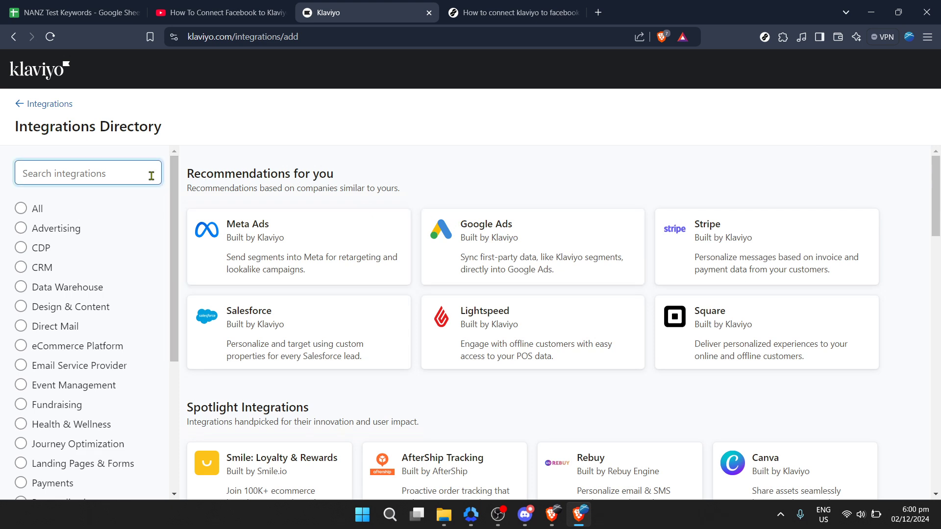
{"action": "type", "text": "meta"}
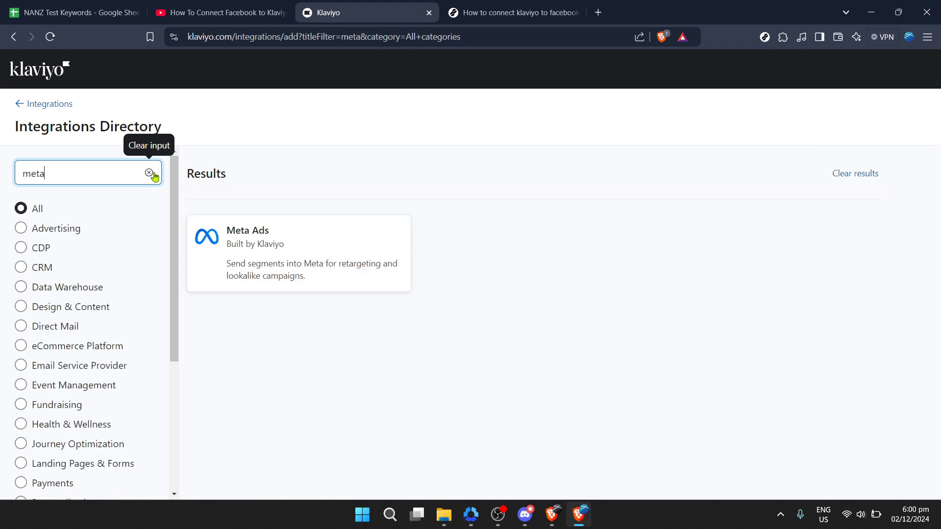
{"action": "left_click", "coordinate": [297, 248]}
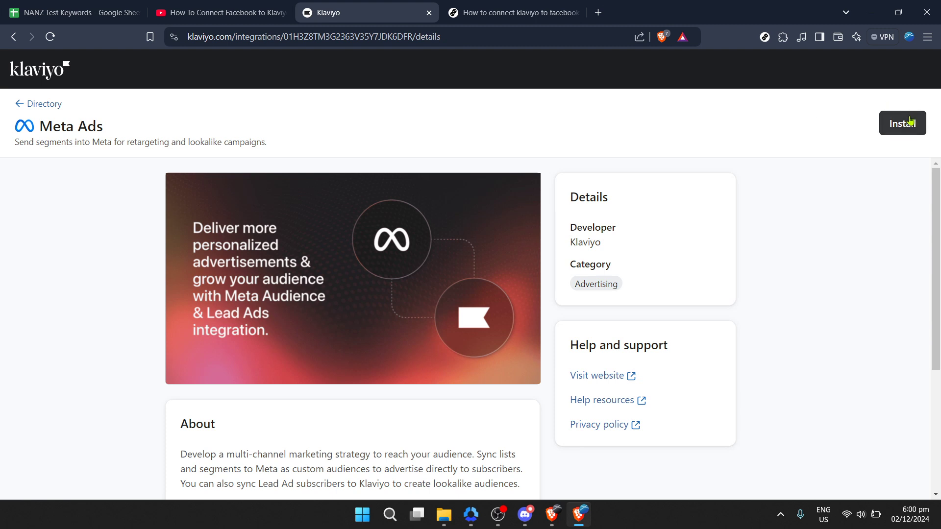
- Review the Meta Ads details and install the integration
{"action": "scroll", "coordinate": [708, 279], "scroll_direction": "down", "scroll_amount": 1}
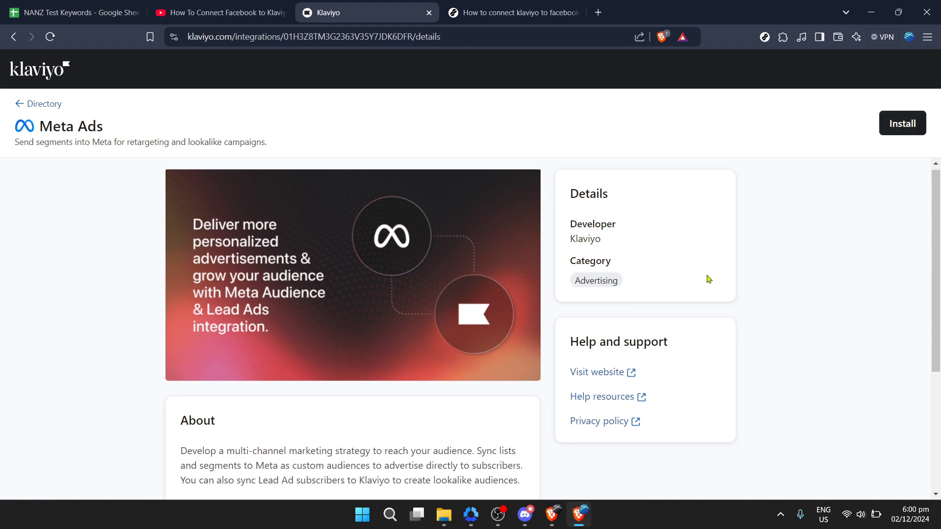
{"action": "scroll", "coordinate": [709, 279], "scroll_direction": "down", "scroll_amount": 4}
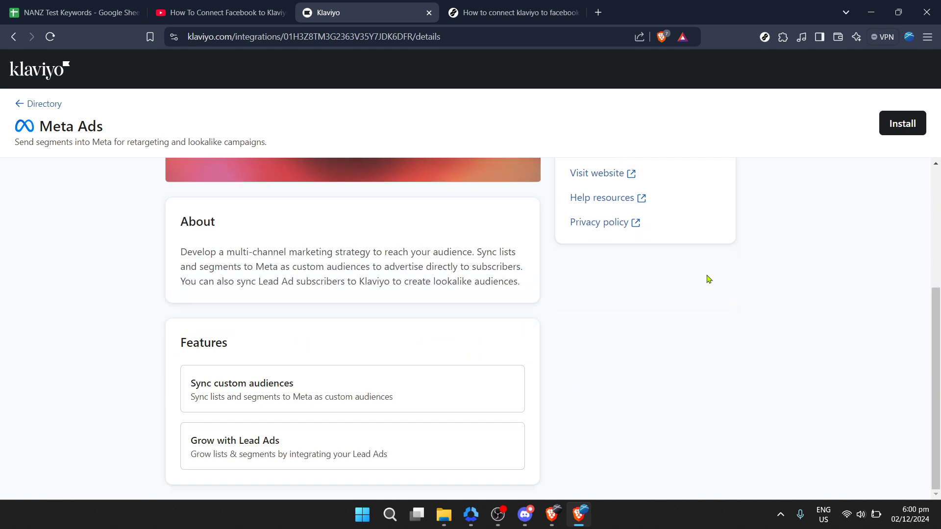
{"action": "scroll", "coordinate": [709, 279], "scroll_direction": "up", "scroll_amount": 4}
{"action": "left_click", "coordinate": [894, 132]}
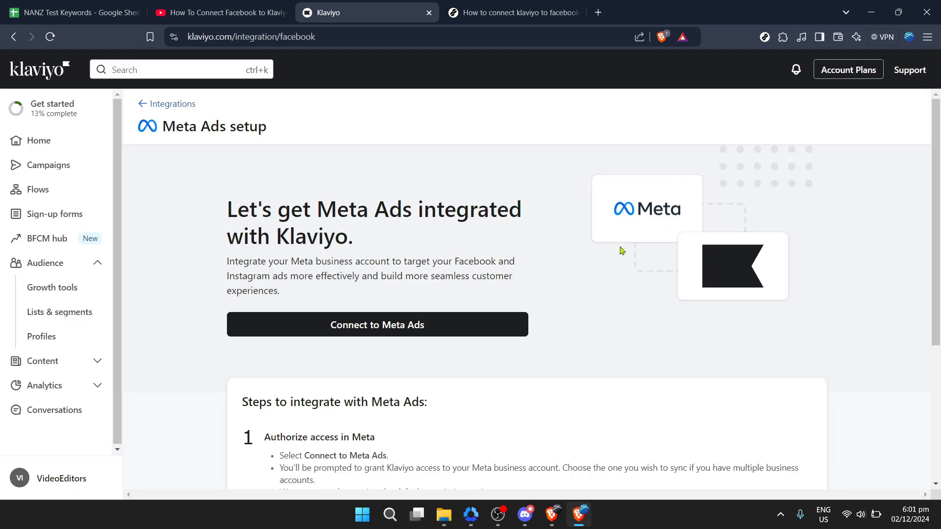
- Review the setup steps and connect Klaviyo to Meta Ads, reaching Facebook's login page
{"action": "scroll", "coordinate": [623, 251], "scroll_direction": "down", "scroll_amount": 5}
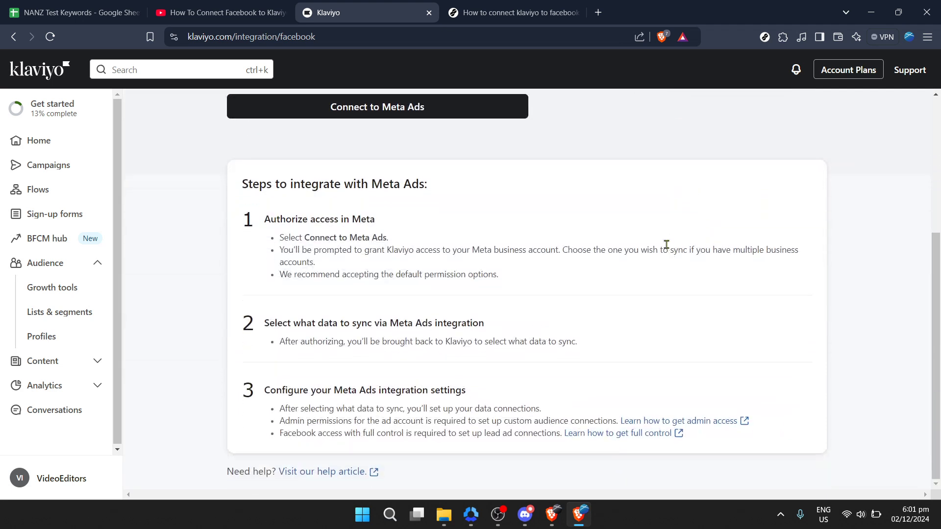
{"action": "scroll", "coordinate": [694, 254], "scroll_direction": "up", "scroll_amount": 4}
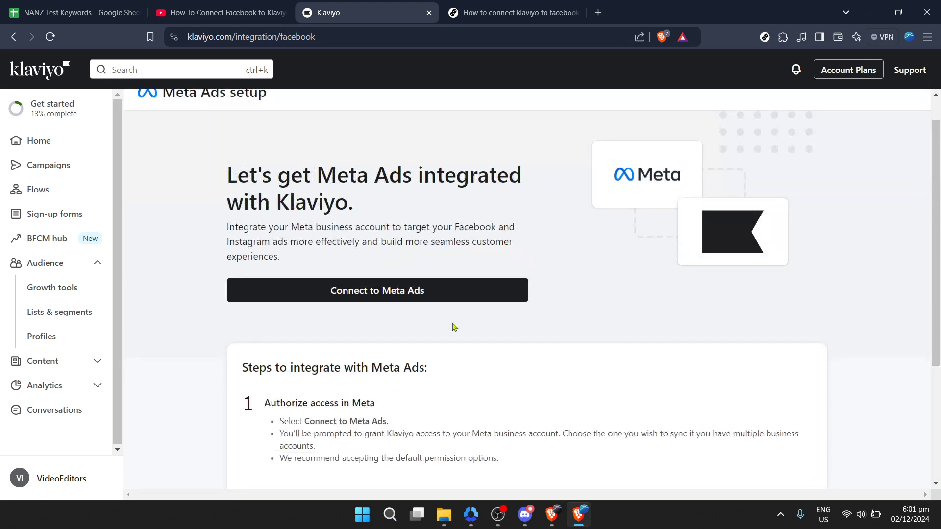
{"action": "left_click", "coordinate": [448, 297]}
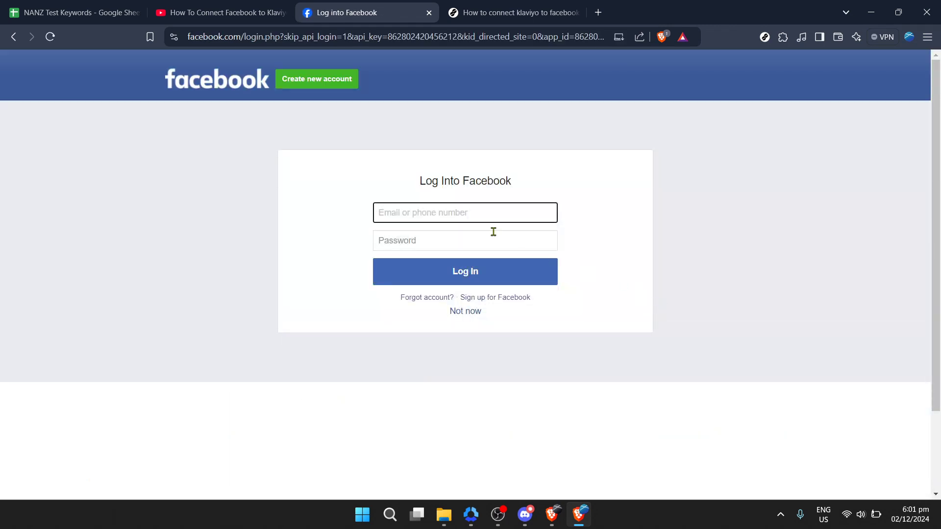
{"action": "left_click", "coordinate": [446, 206]}
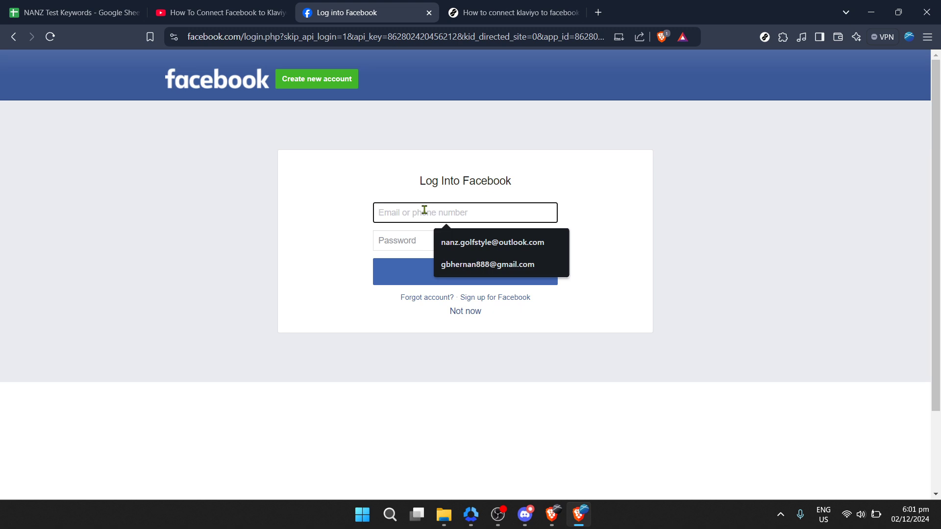
{"action": "left_click", "coordinate": [403, 235]}
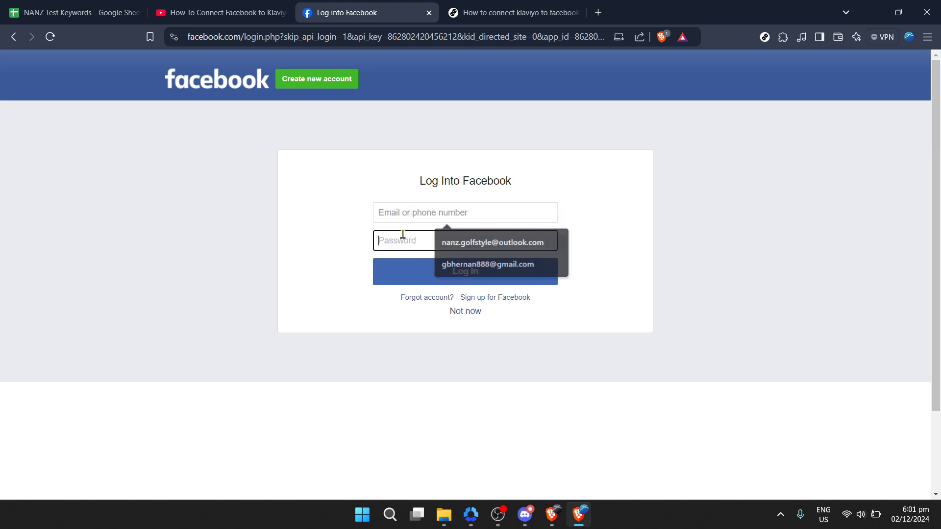
{"action": "left_click", "coordinate": [404, 217]}
{"action": "left_click", "coordinate": [396, 238]}
{"action": "left_click", "coordinate": [397, 213]}
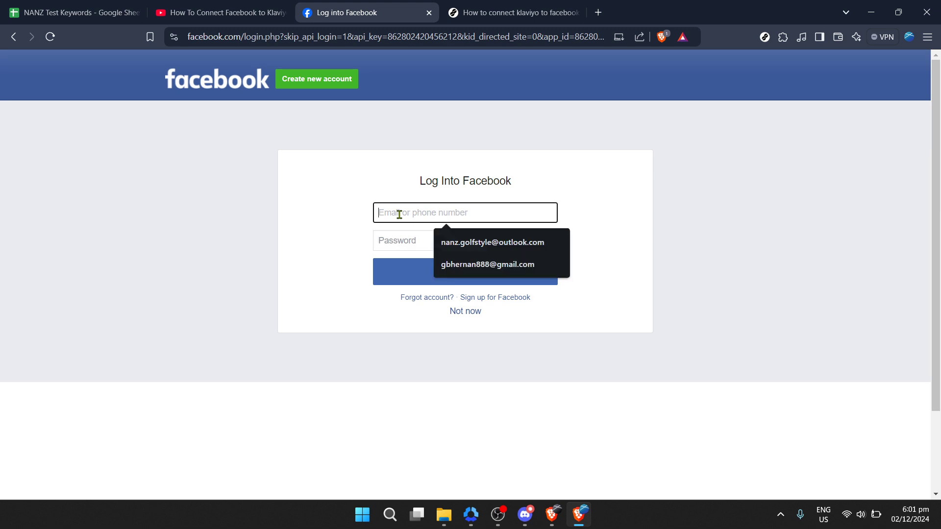
{"action": "left_click", "coordinate": [398, 240]}
{"action": "left_click", "coordinate": [399, 216]}
{"action": "left_click", "coordinate": [397, 243]}
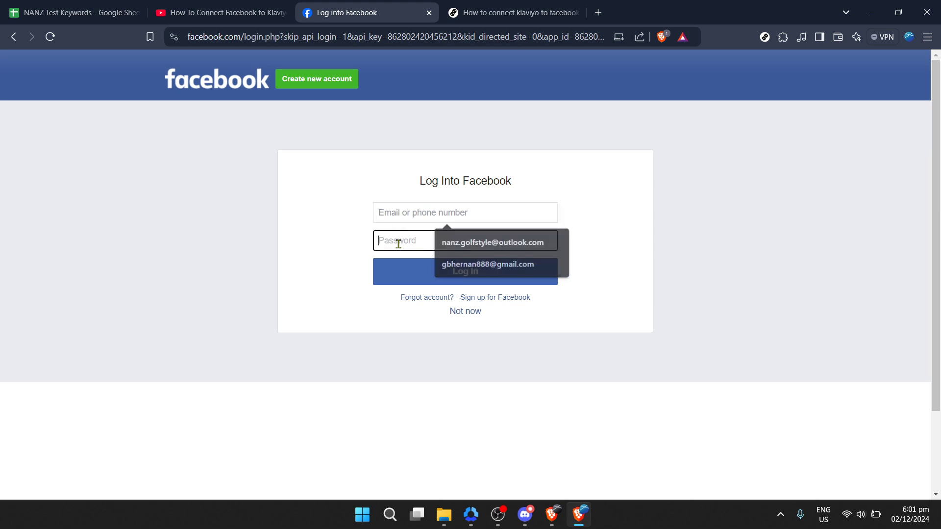
{"action": "left_click", "coordinate": [396, 219]}
{"action": "left_click", "coordinate": [397, 246]}
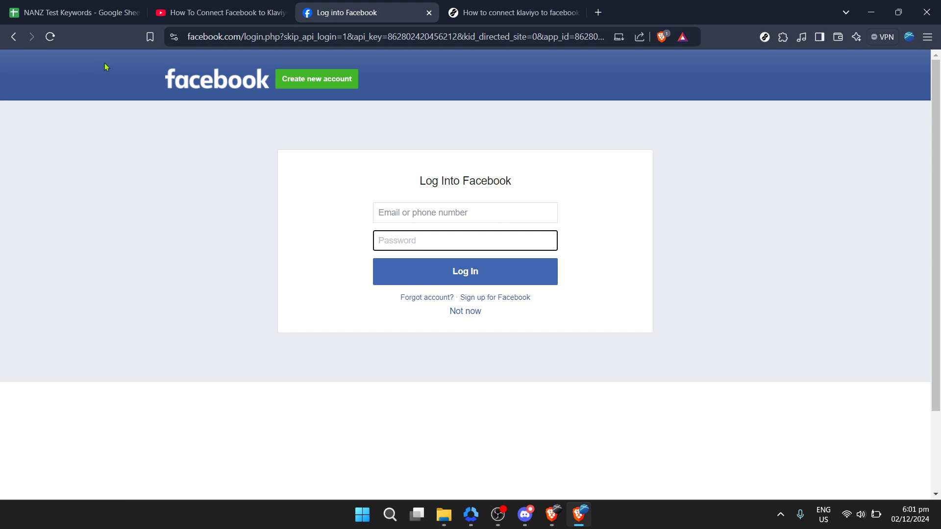
{"action": "left_click", "coordinate": [422, 212]}
{"action": "left_click", "coordinate": [415, 236]}
{"action": "left_click", "coordinate": [409, 219]}
{"action": "left_click", "coordinate": [404, 236]}
{"action": "left_click", "coordinate": [405, 215]}
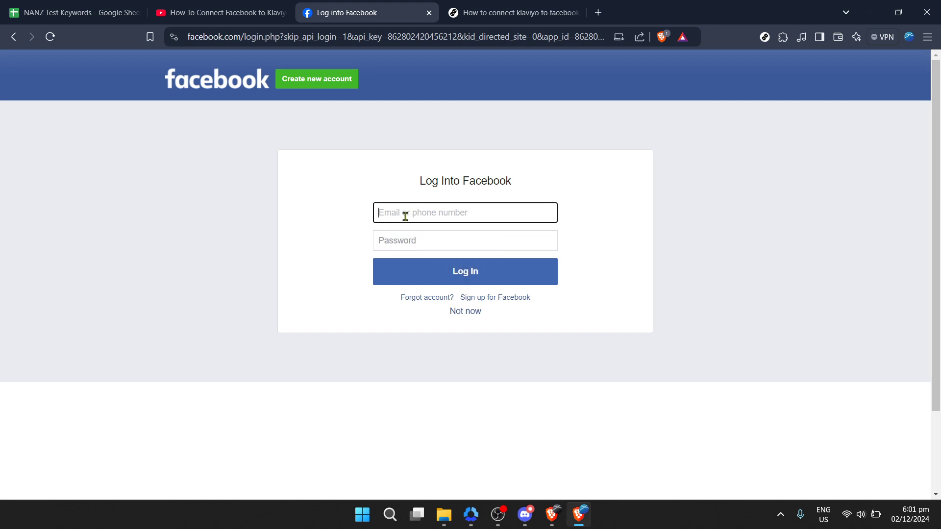
{"action": "left_click", "coordinate": [406, 233]}
{"action": "left_click", "coordinate": [410, 214]}
{"action": "left_click", "coordinate": [410, 237]}
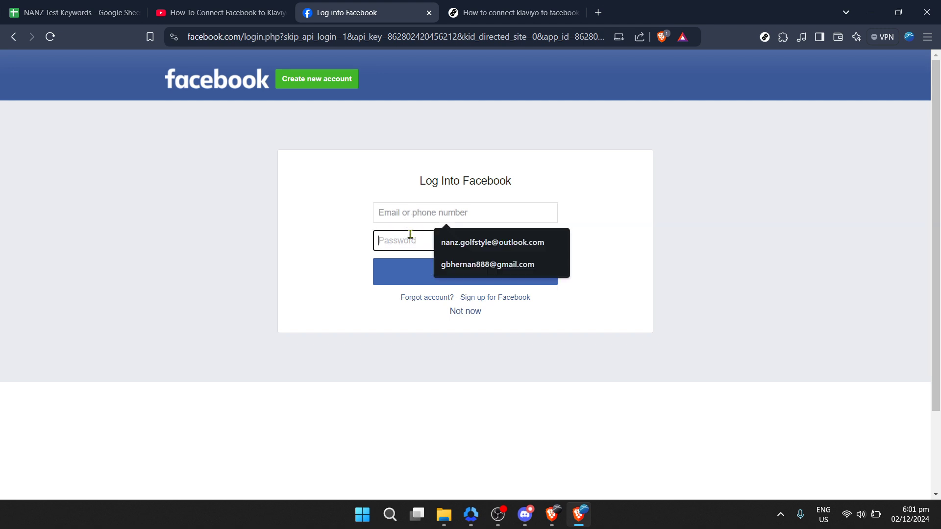
{"action": "left_click", "coordinate": [411, 214]}
{"action": "left_click", "coordinate": [410, 237]}
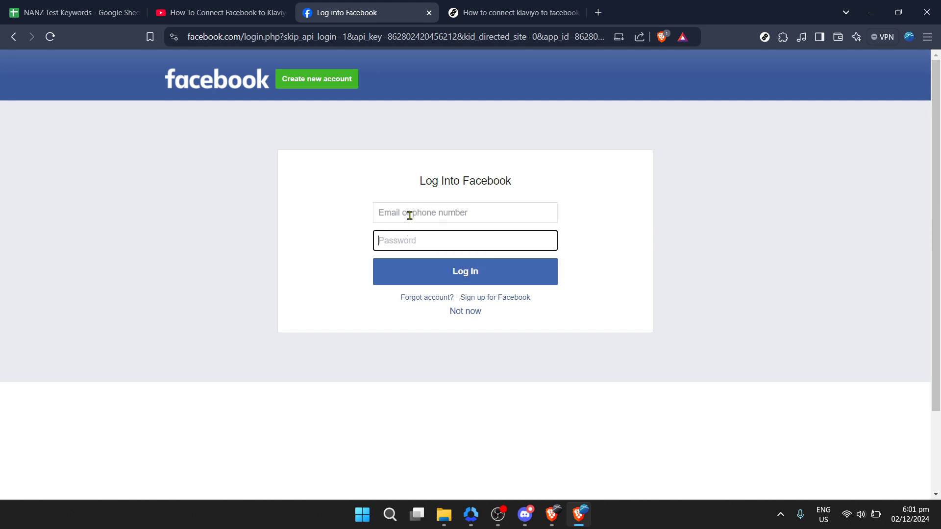
{"action": "left_click", "coordinate": [409, 215]}
{"action": "left_click", "coordinate": [406, 235]}
{"action": "left_click", "coordinate": [408, 219]}
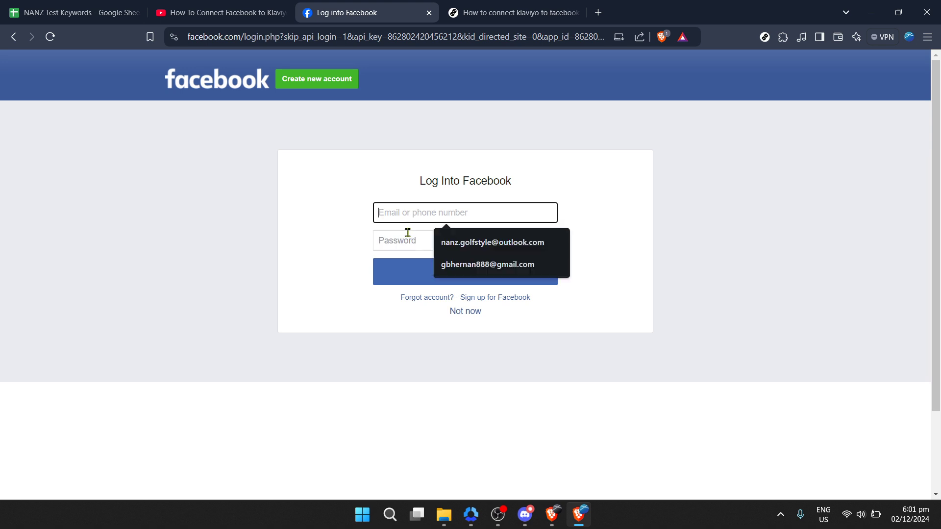
{"action": "left_click", "coordinate": [408, 236]}
{"action": "left_click", "coordinate": [407, 218]}
{"action": "left_click", "coordinate": [407, 237]}
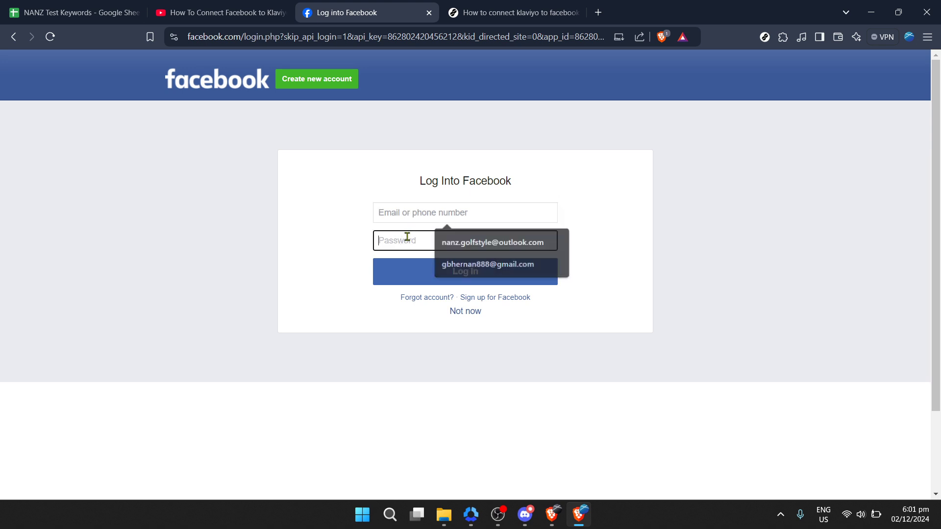